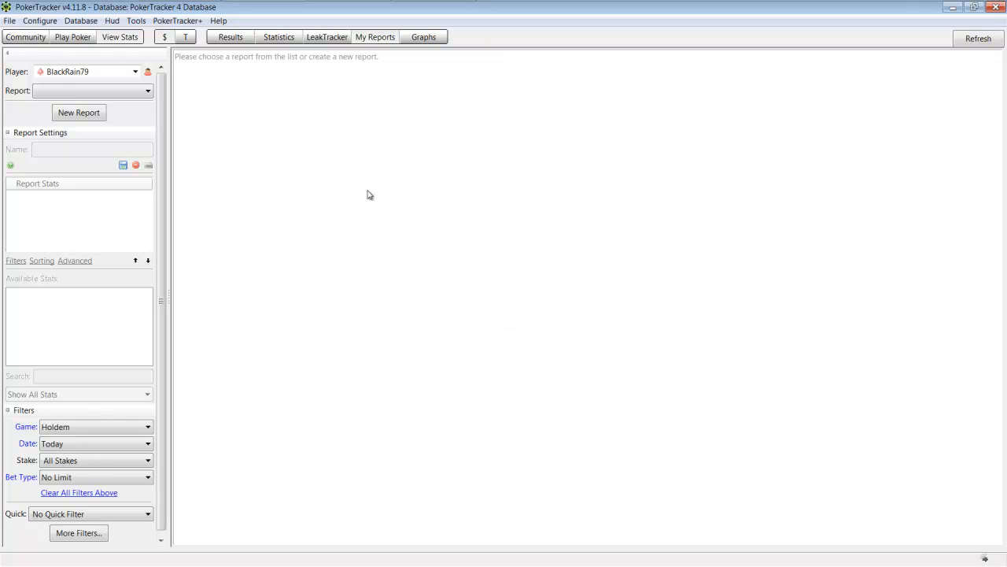
Step: Open the HUD profile editor and view the available profile management options without choosing one
click(112, 23)
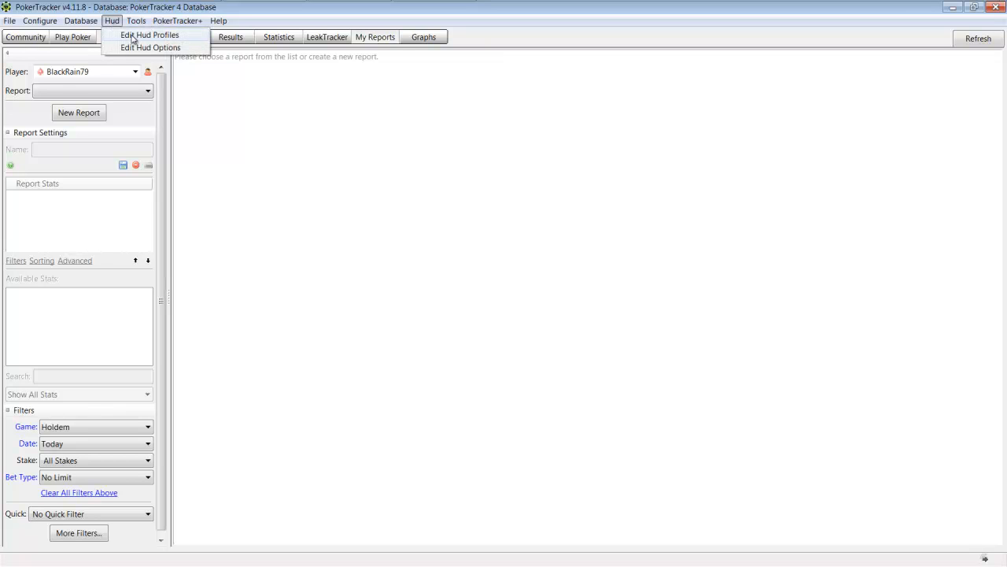
click(132, 39)
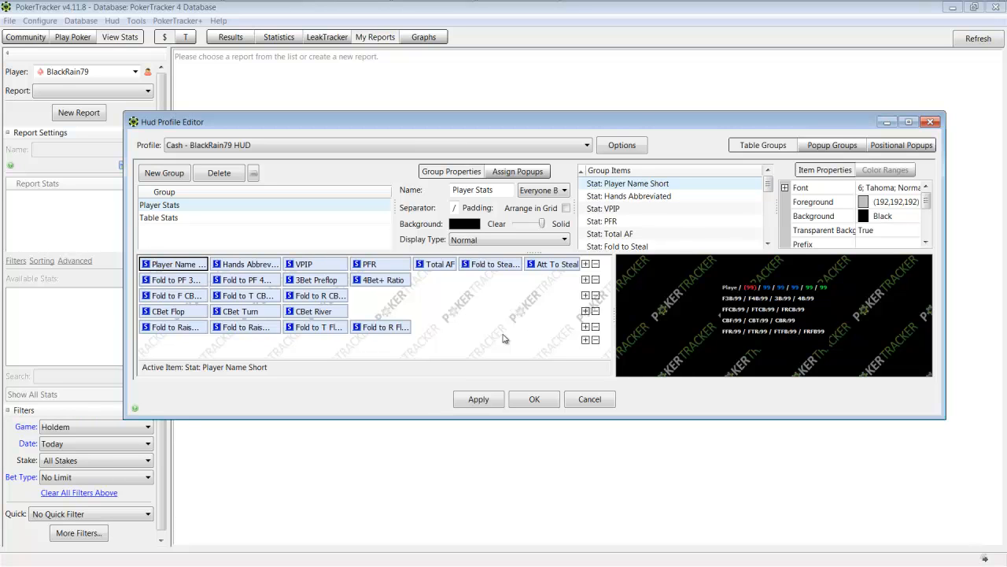
click(623, 146)
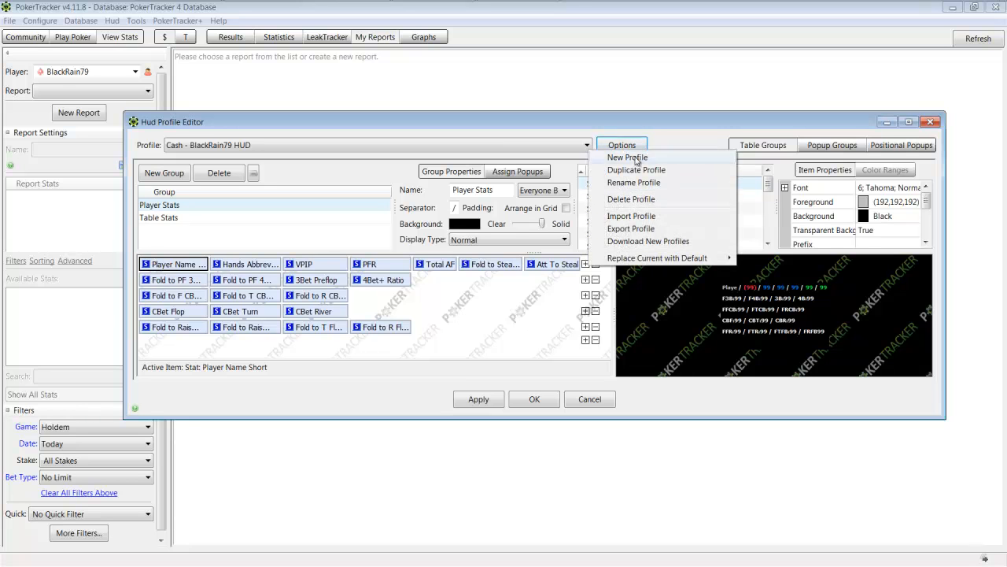
click(506, 312)
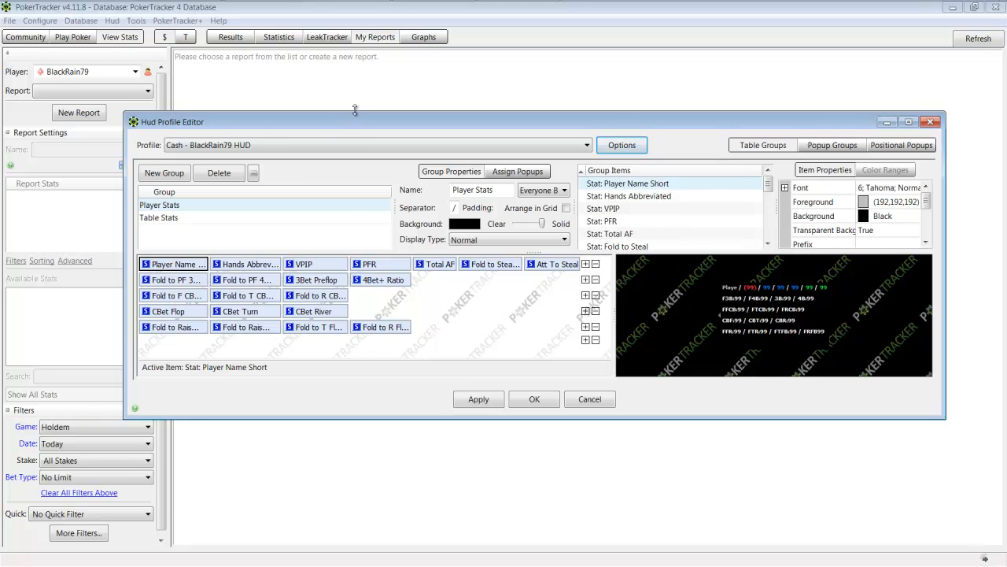
Step: View the Cash - Default and Cash - BlackRain79 Lite profiles for comparison, and return to Cash - BlackRain79 HUD
click(325, 145)
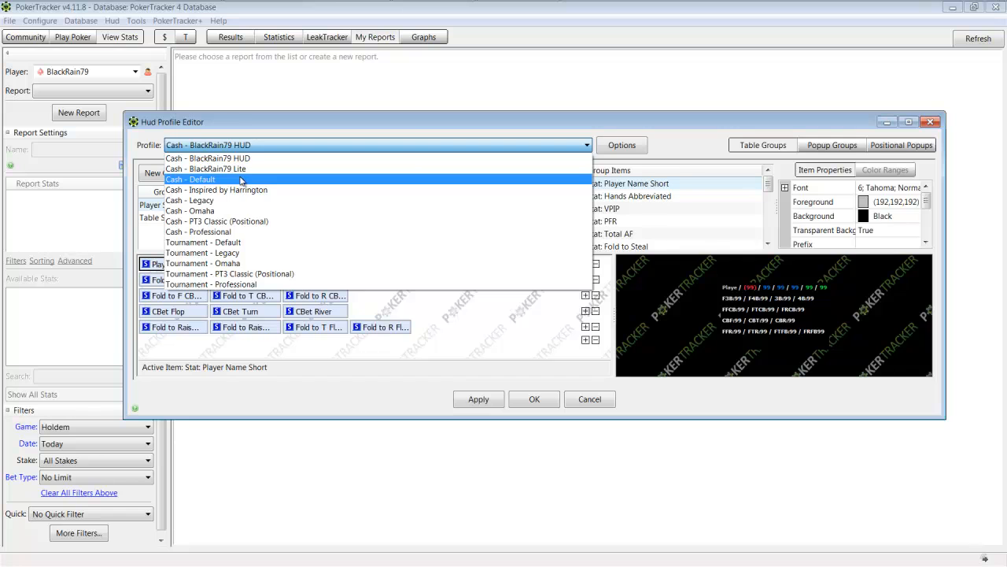
click(247, 180)
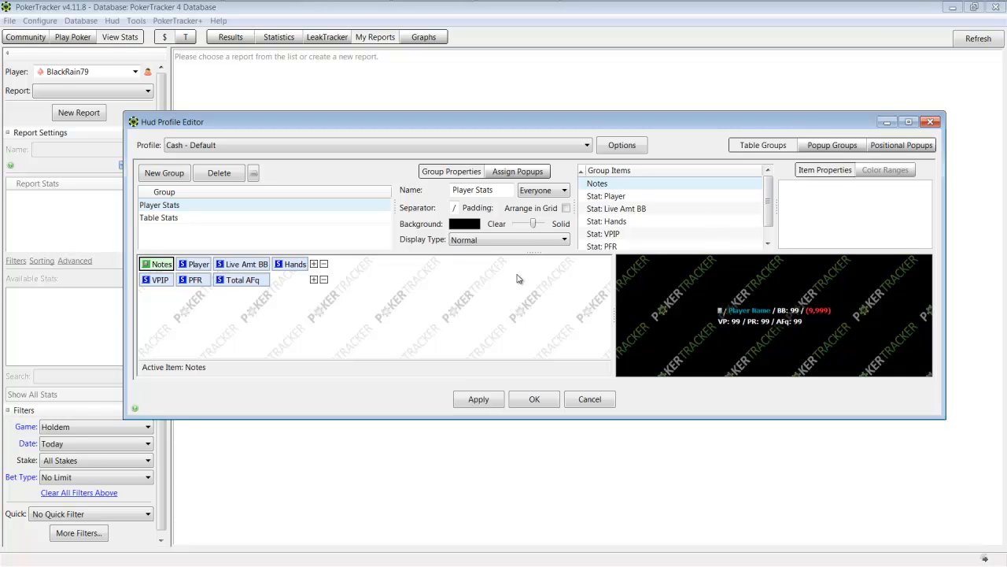
click(375, 149)
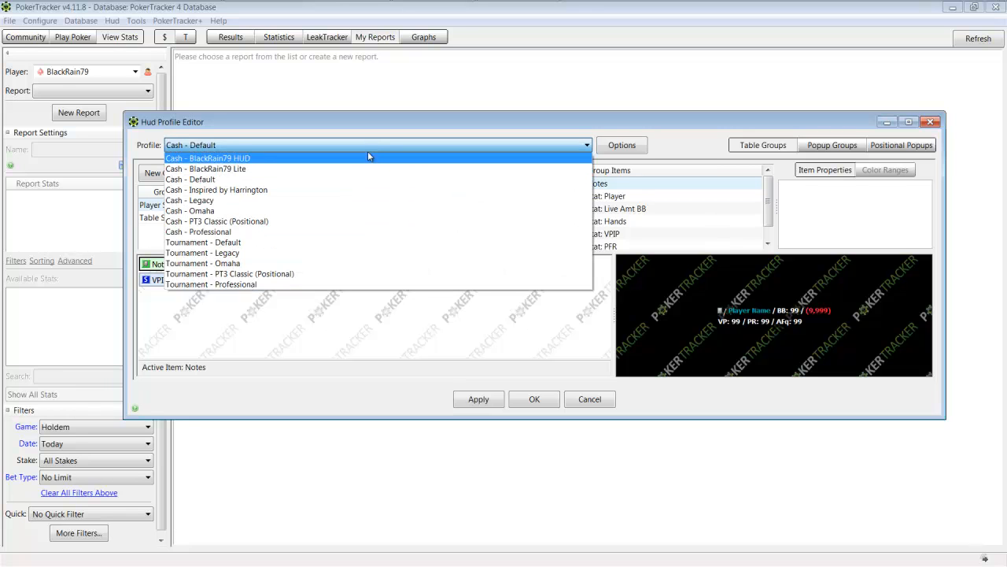
click(373, 169)
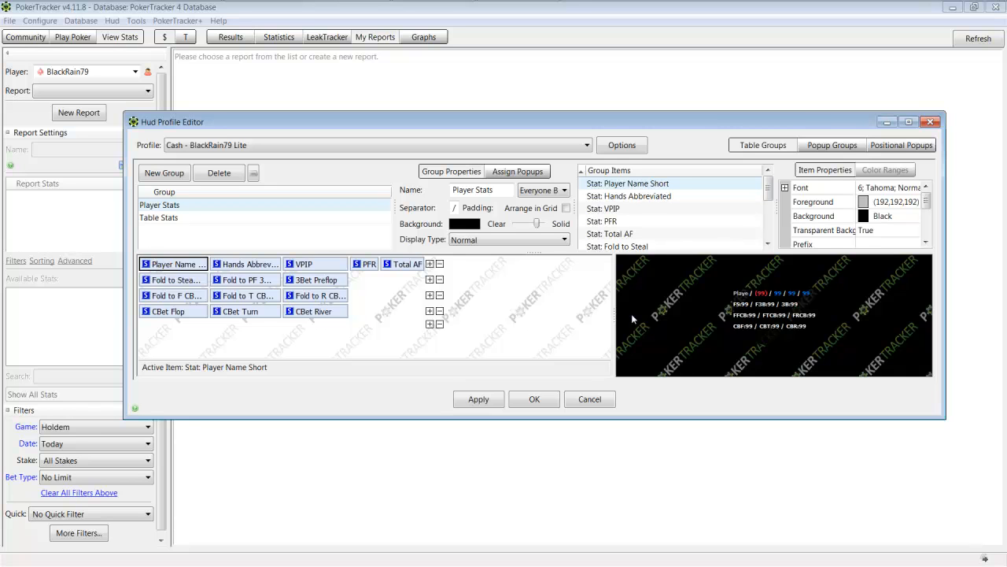
click(350, 145)
click(350, 158)
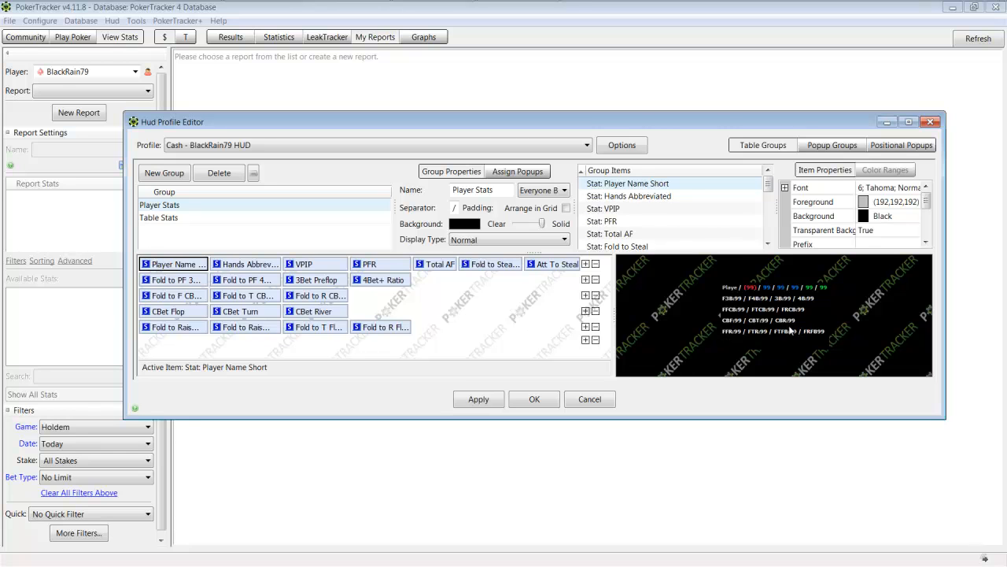
Step: Inspect the prefix property of the Fold to PF 3Bet After Raise stat
click(194, 284)
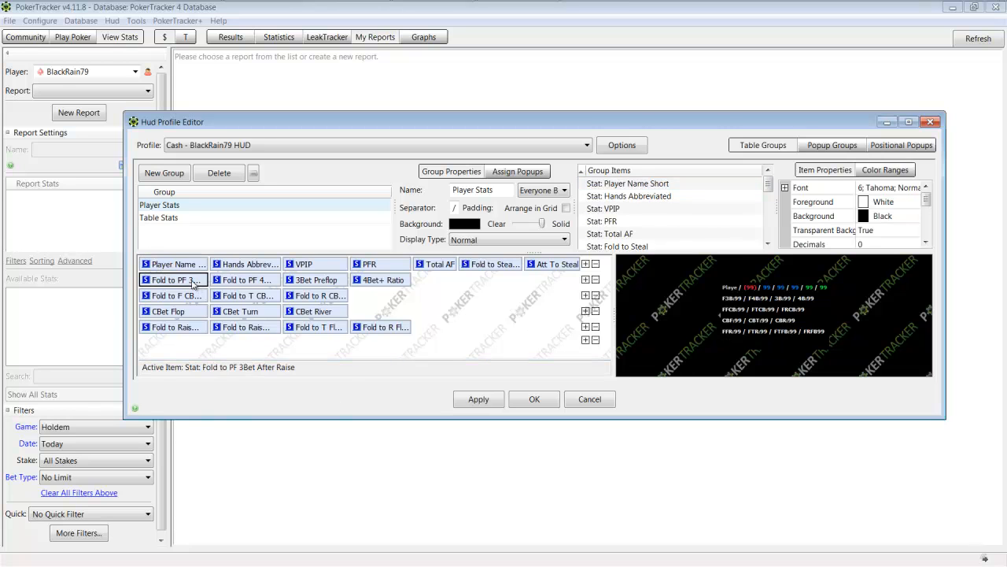
click(927, 245)
click(927, 244)
click(928, 245)
click(927, 245)
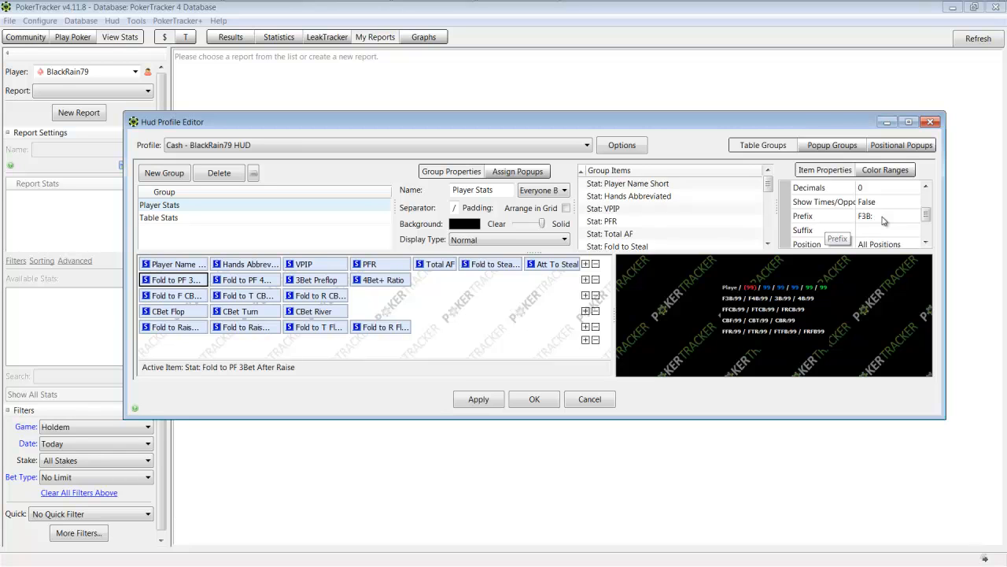
click(899, 218)
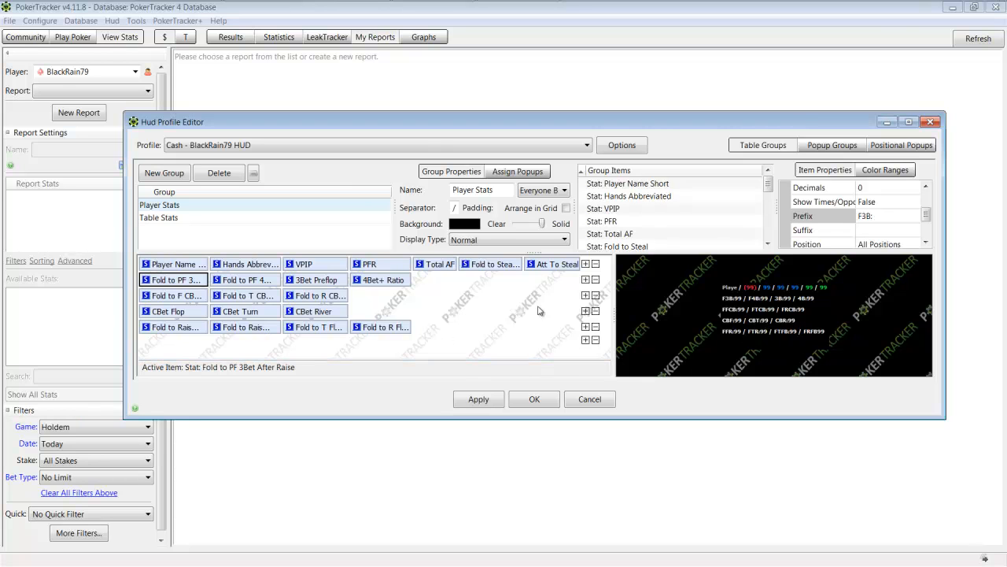
Step: Inspect the Player Name Short, Hands Abbreviated, Fold to Steal and Att To Steal stats in the HUD's first line
click(188, 266)
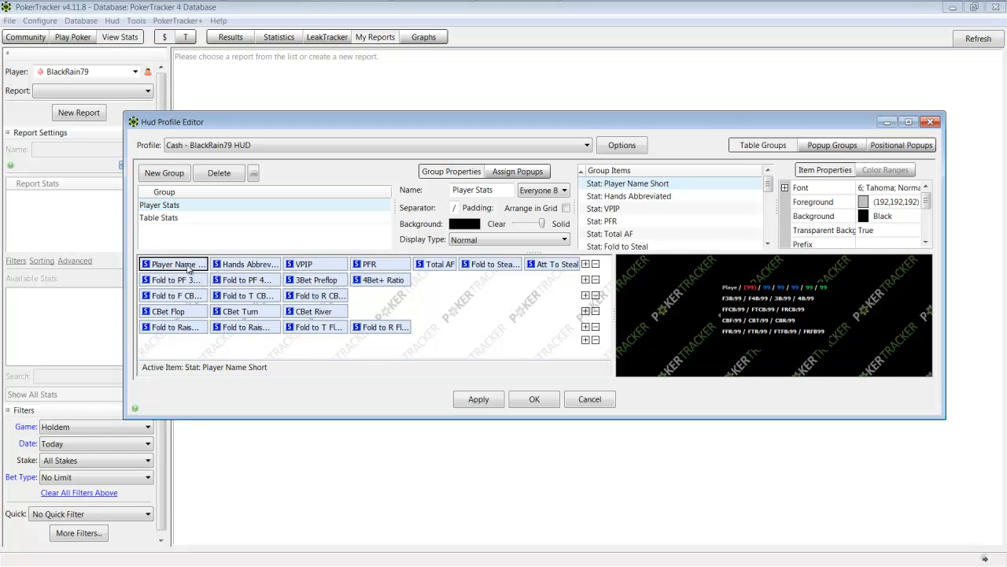
click(245, 265)
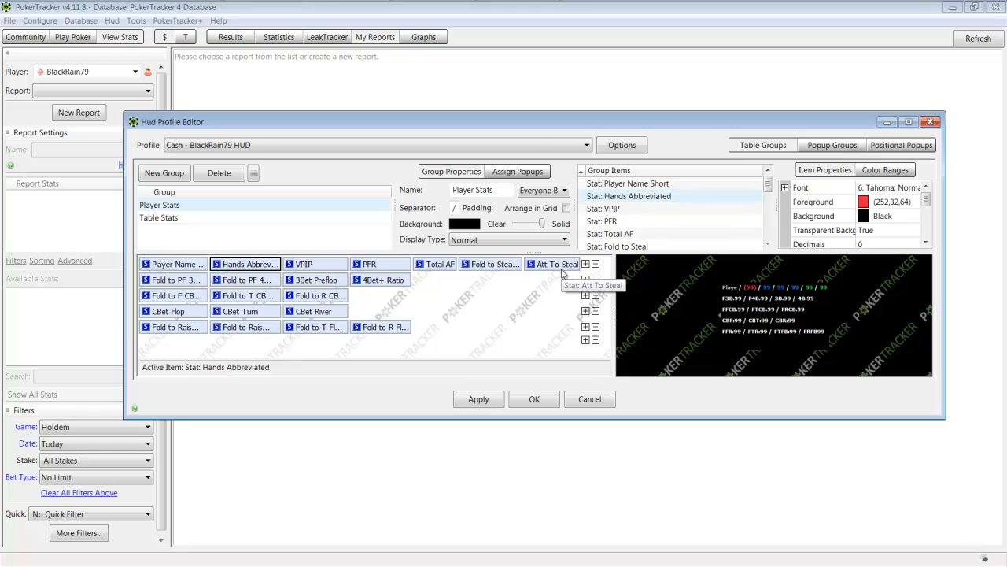
click(492, 265)
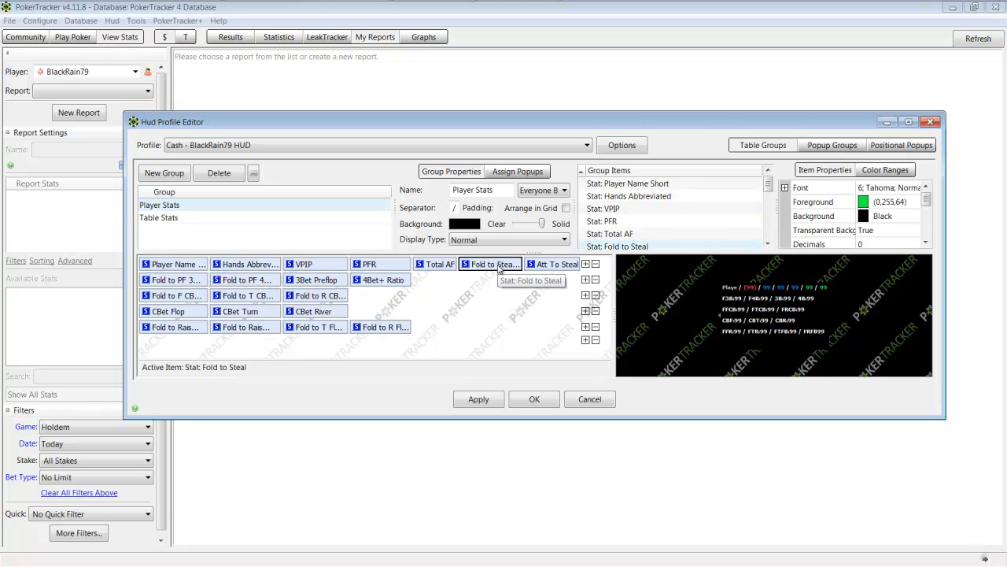
click(557, 264)
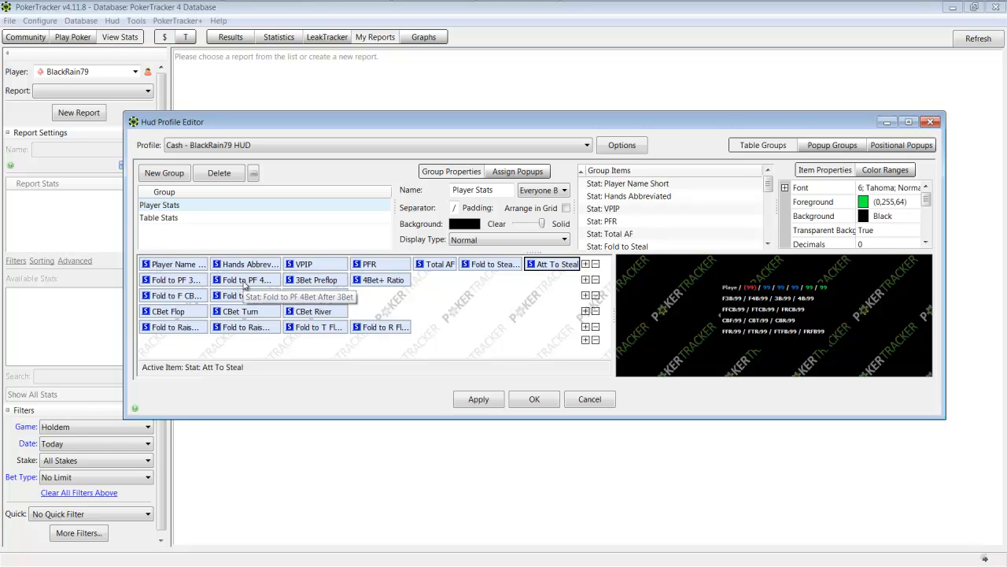
Step: Inspect the second-line preflop stats: Fold to PF 3Bet After Raise, Fold to PF 4Bet After 3Bet, 3Bet Preflop and 4Bet+ Ratio
click(173, 283)
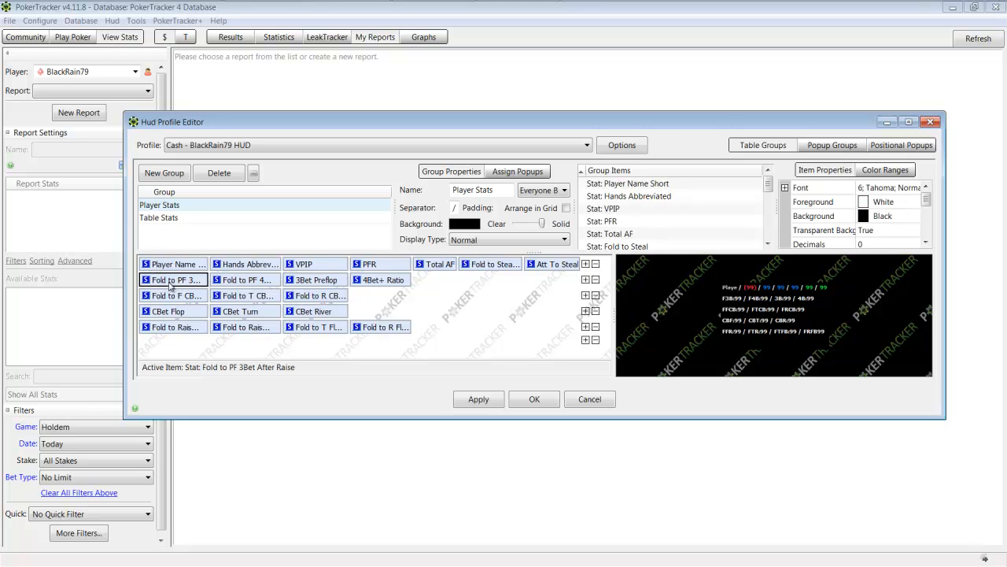
click(240, 281)
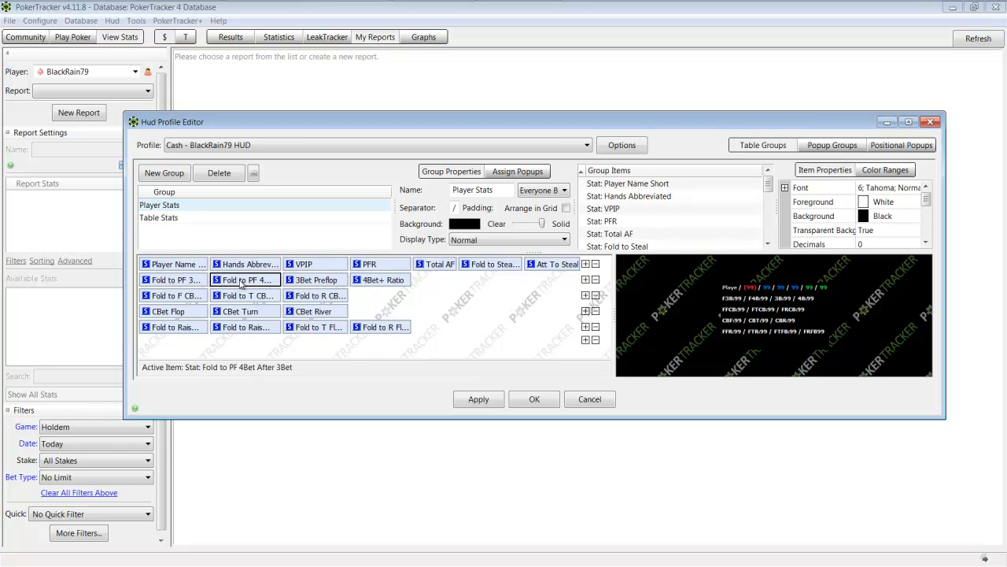
click(329, 282)
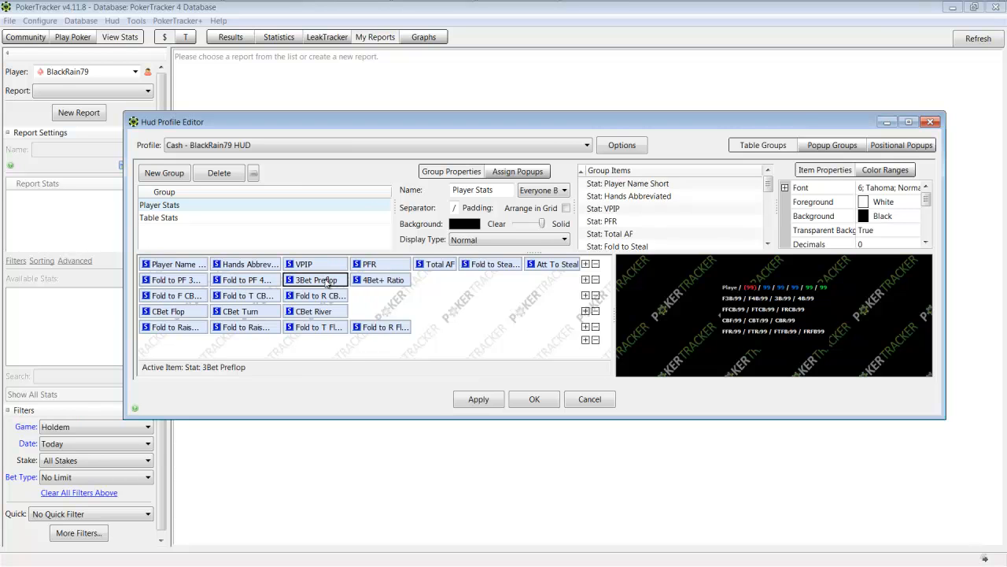
click(396, 282)
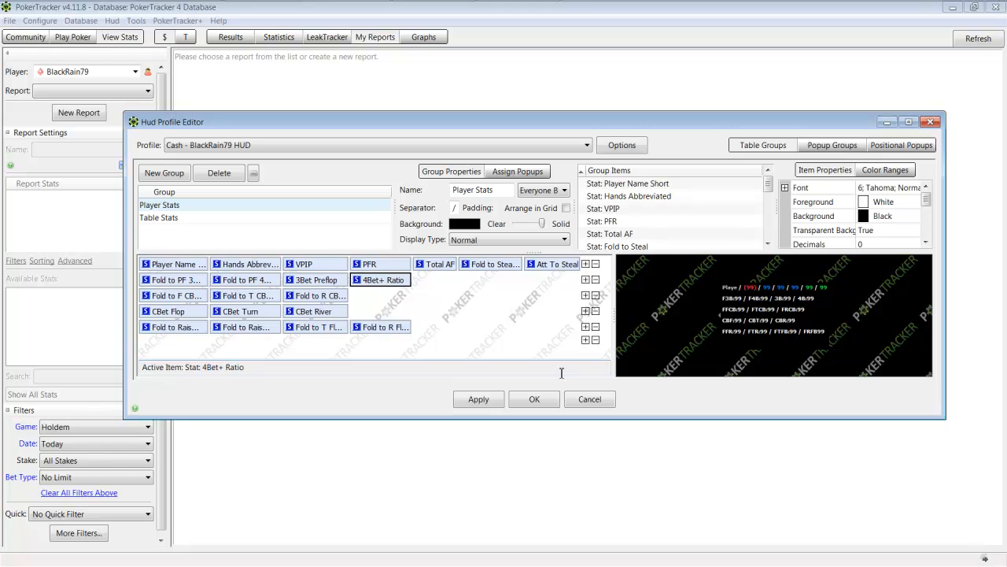
Step: Inspect the flop, turn and river fold-to-CBet stats and the CBet Flop stat
click(179, 300)
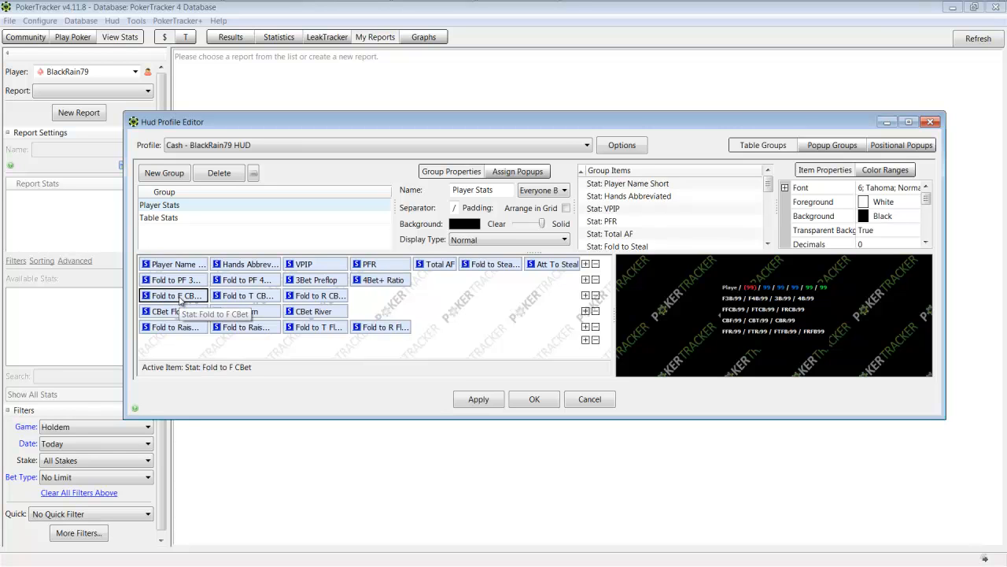
click(241, 296)
click(323, 295)
click(176, 313)
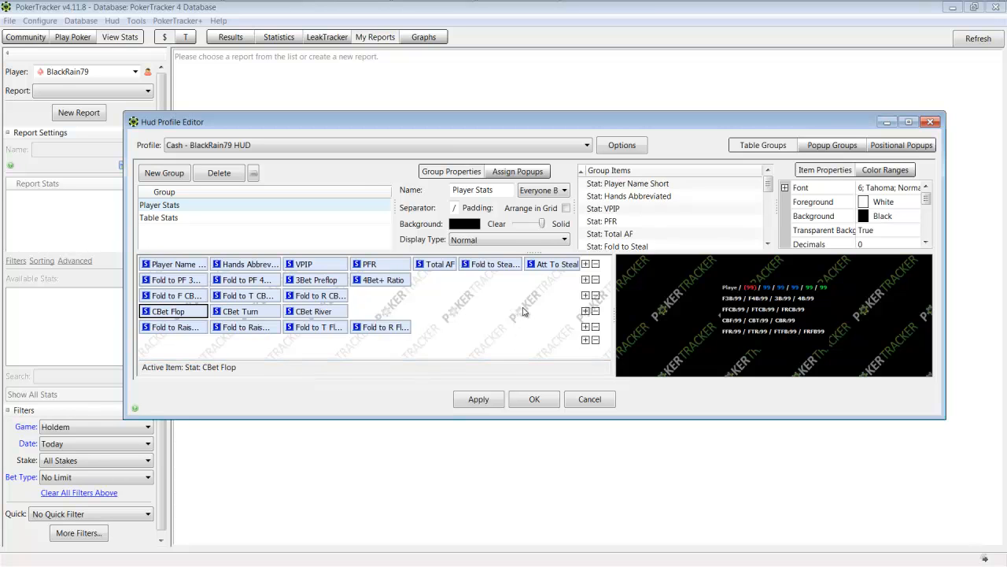
Step: Inspect the last line's Fold to Raise After F CBet, Fold to Raise After T CBet, Fold to T Float Bet and Fold to R Float Bet stats
click(175, 329)
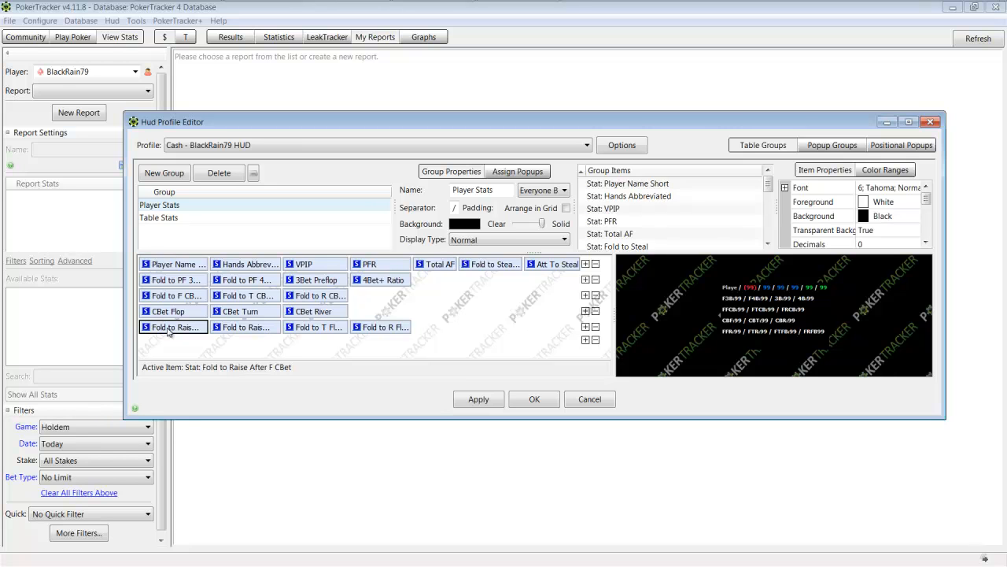
click(250, 329)
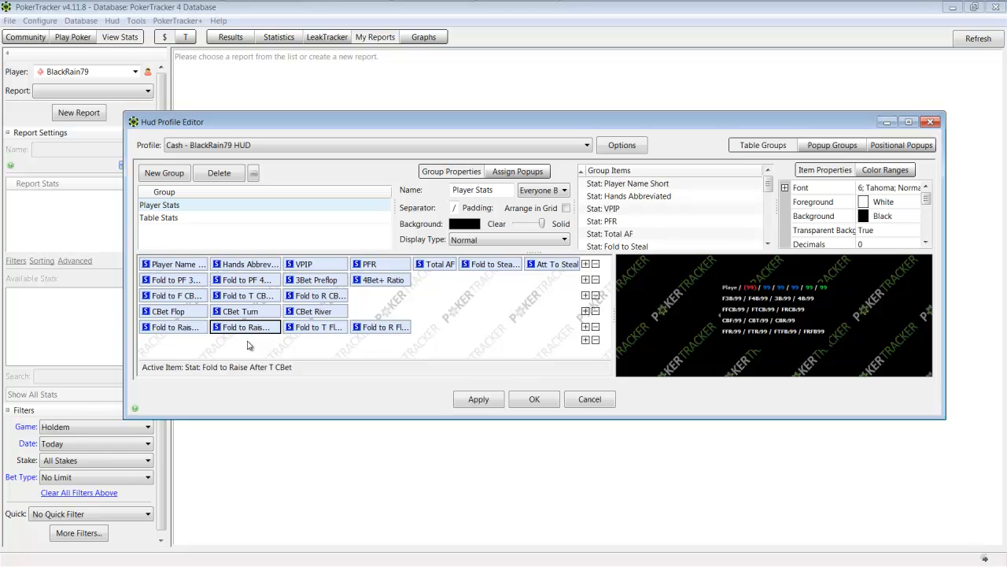
click(327, 330)
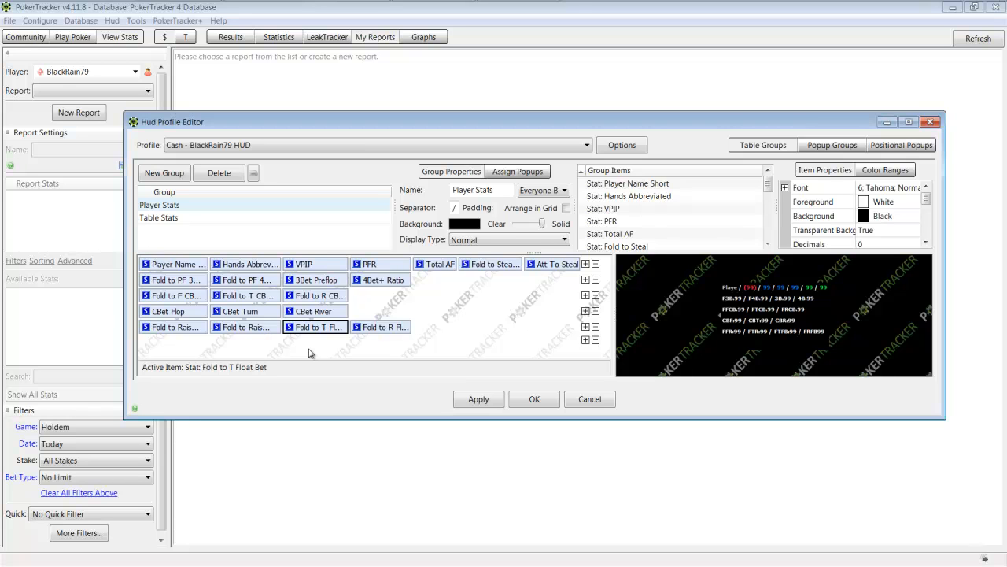
click(384, 330)
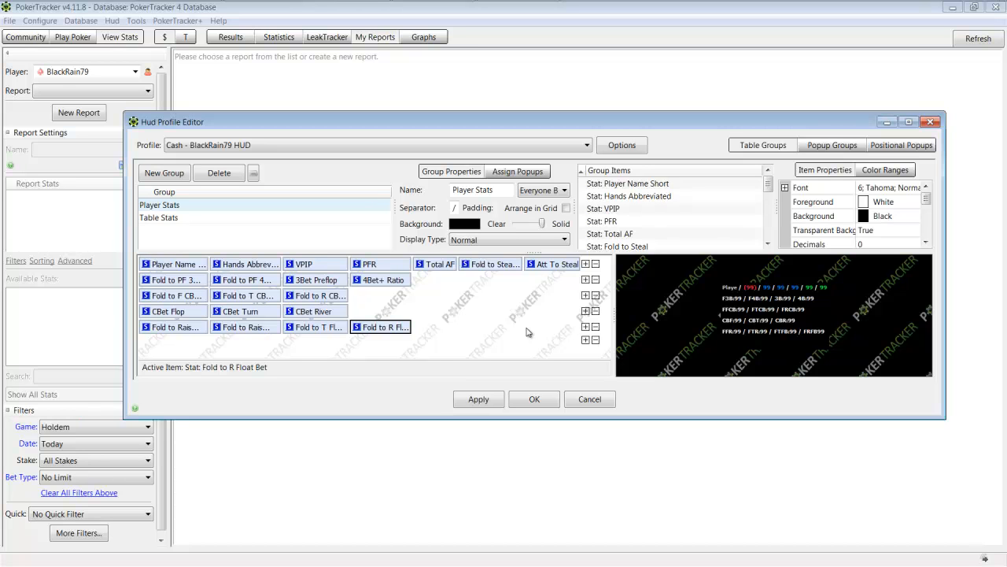
Step: View the kinds of items that can be added to the HUD's first line without adding any
click(586, 264)
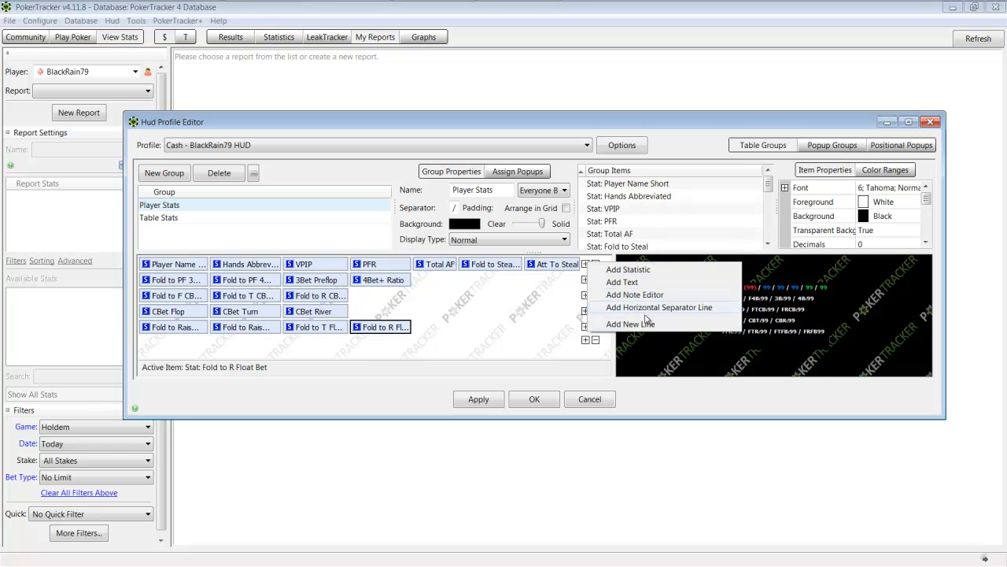
click(529, 333)
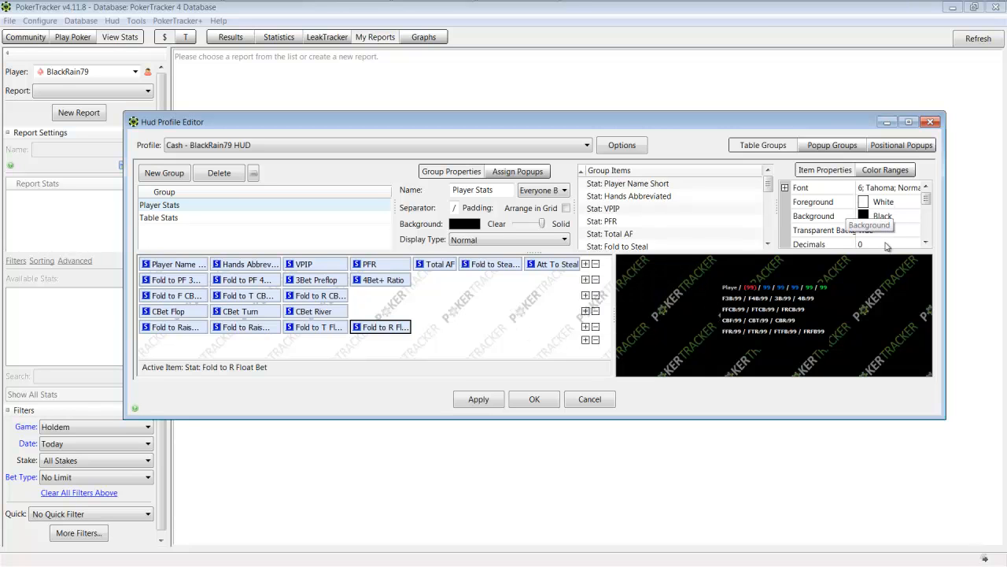